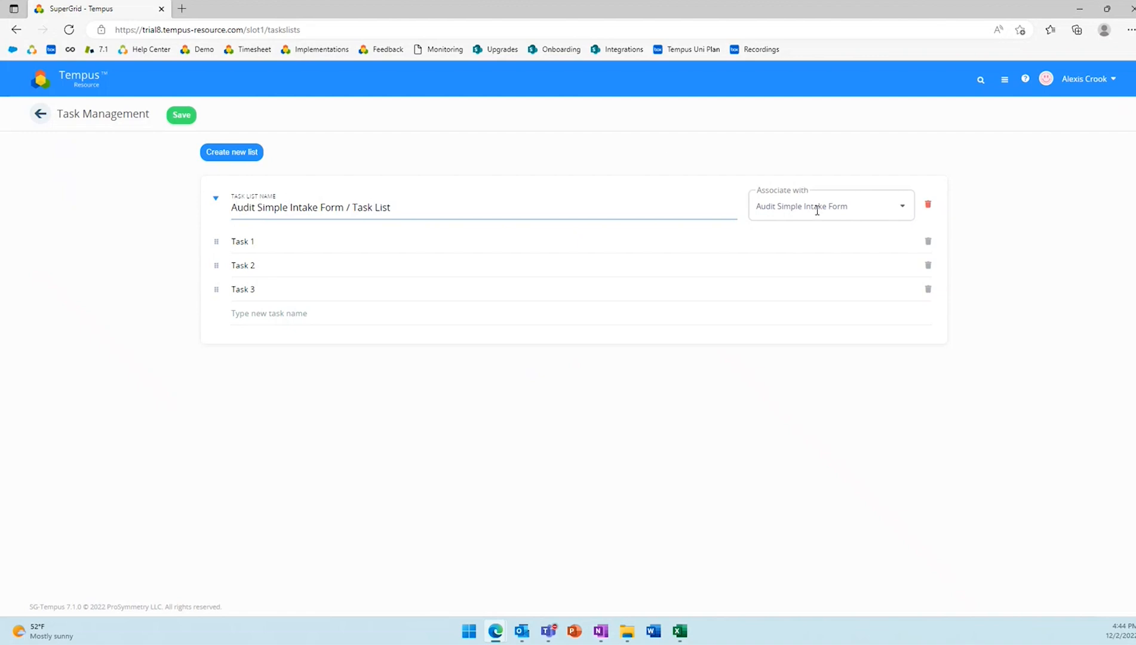
Try associating the Audit Simple Intake Form / Task List with Audit with Stages and Simple Intake Form as well
{"action": "left_click", "coordinate": [871, 207]}
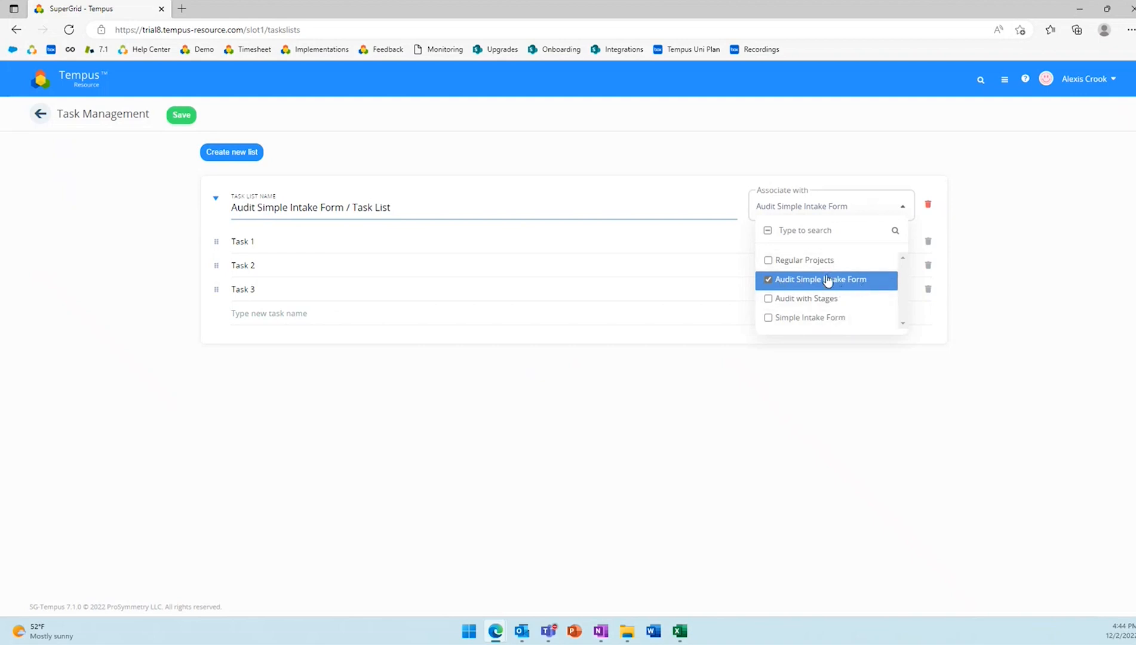
{"action": "left_click", "coordinate": [768, 299]}
{"action": "left_click", "coordinate": [769, 319]}
{"action": "left_click", "coordinate": [768, 299]}
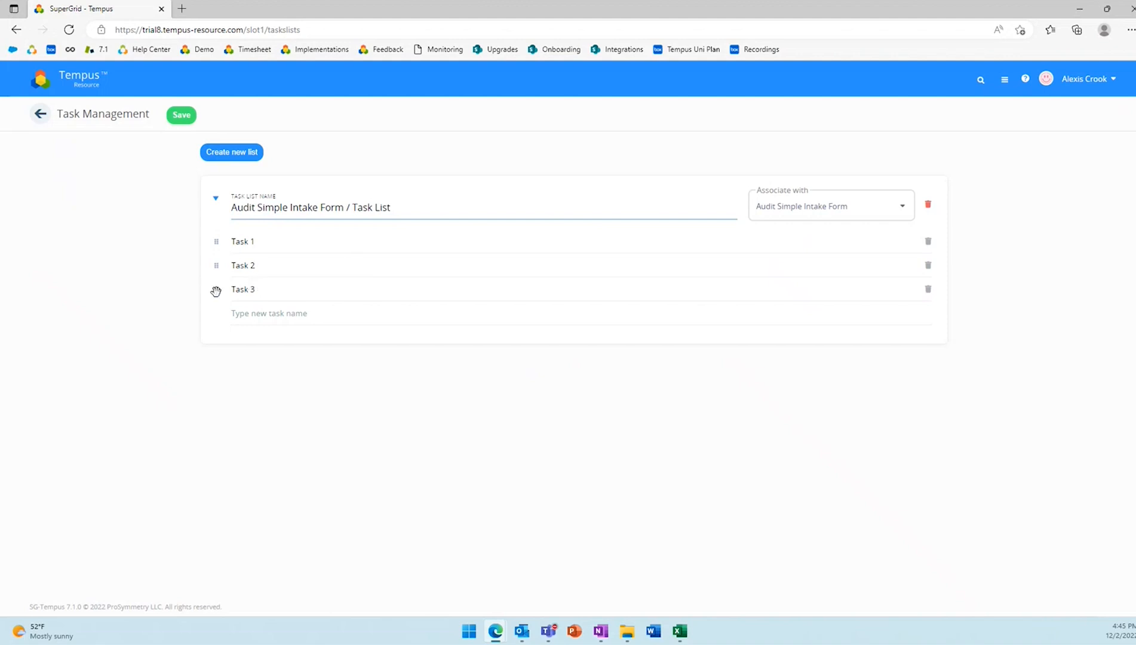
Reorder Task 3 above Task 2 in the task list and move it back below
{"action": "left_click_drag", "start_coordinate": [218, 292], "coordinate": [216, 263]}
{"action": "left_click_drag", "start_coordinate": [215, 270], "coordinate": [218, 298]}
Delete Task 3 from the Audit Simple Intake Form / Task List, add it again as a new task and save
{"action": "left_click", "coordinate": [929, 291]}
{"action": "left_click", "coordinate": [310, 286]}
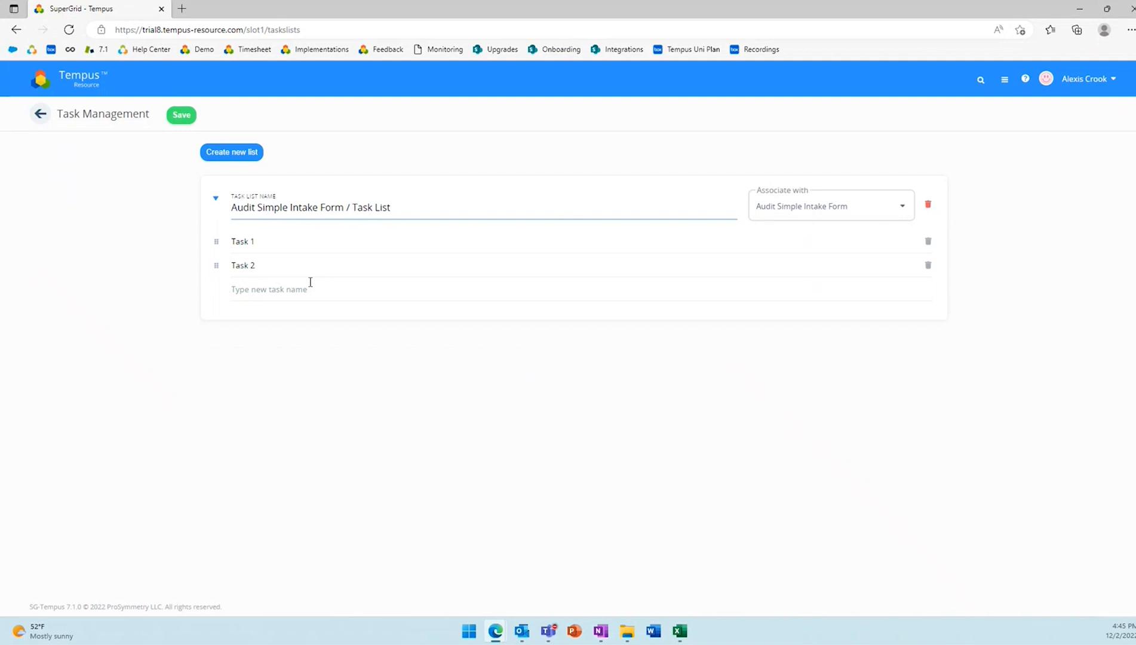
{"action": "type", "text": "Task 3"}
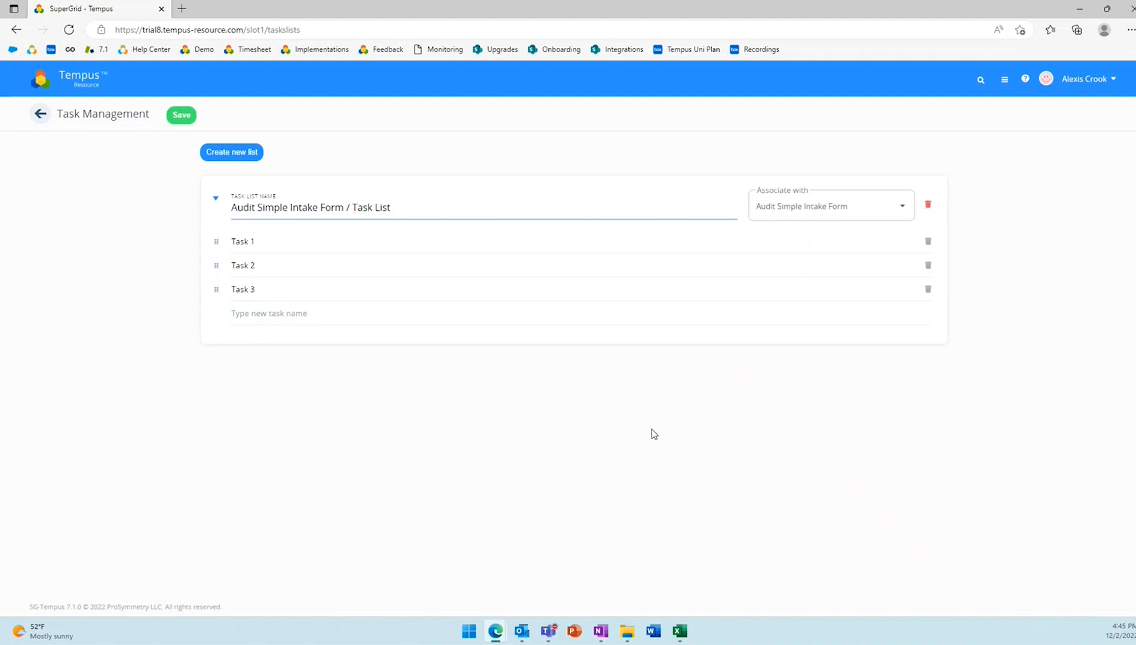
{"action": "left_click", "coordinate": [189, 117]}
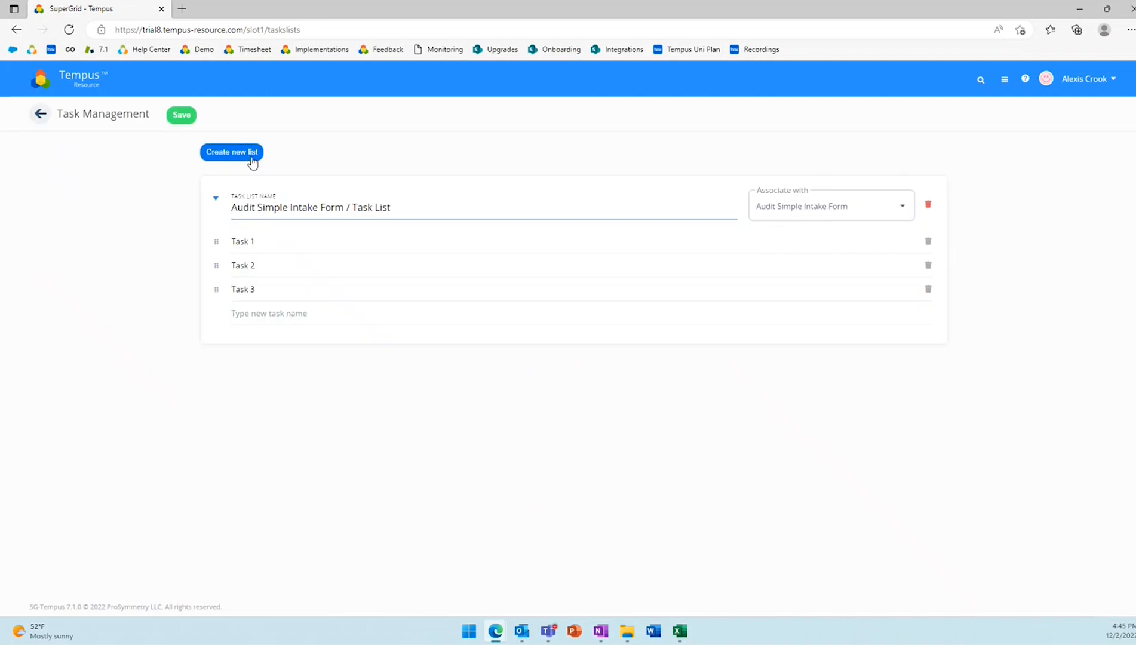
Create a new task list named "Regular Project / Task List"
{"action": "left_click", "coordinate": [235, 151]}
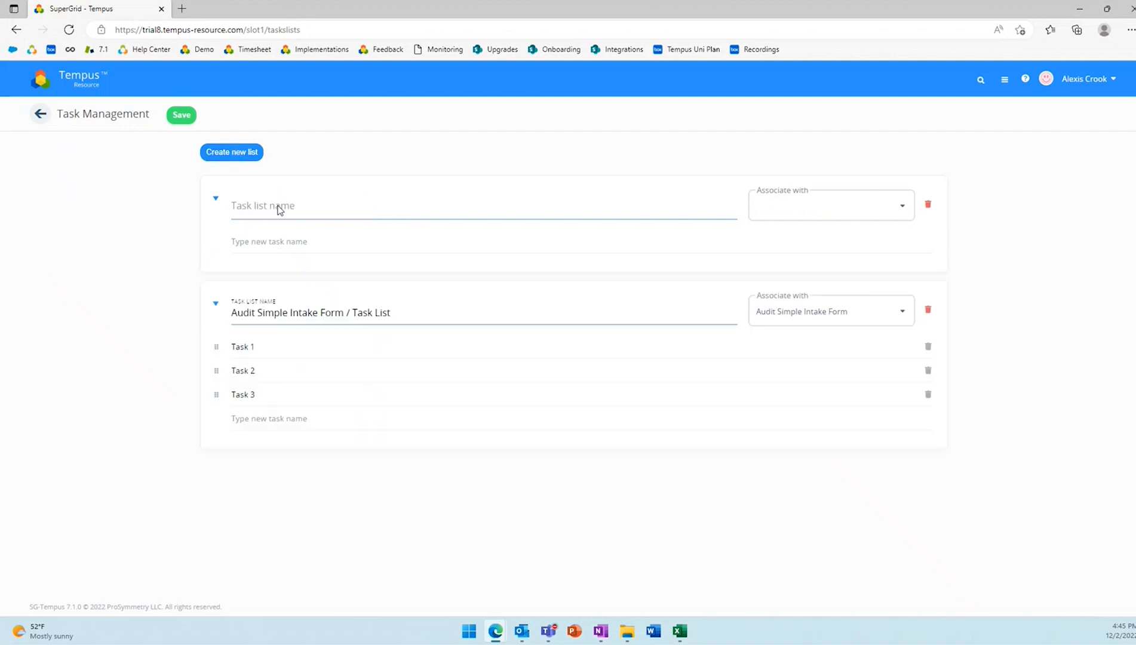
{"action": "left_click", "coordinate": [281, 208]}
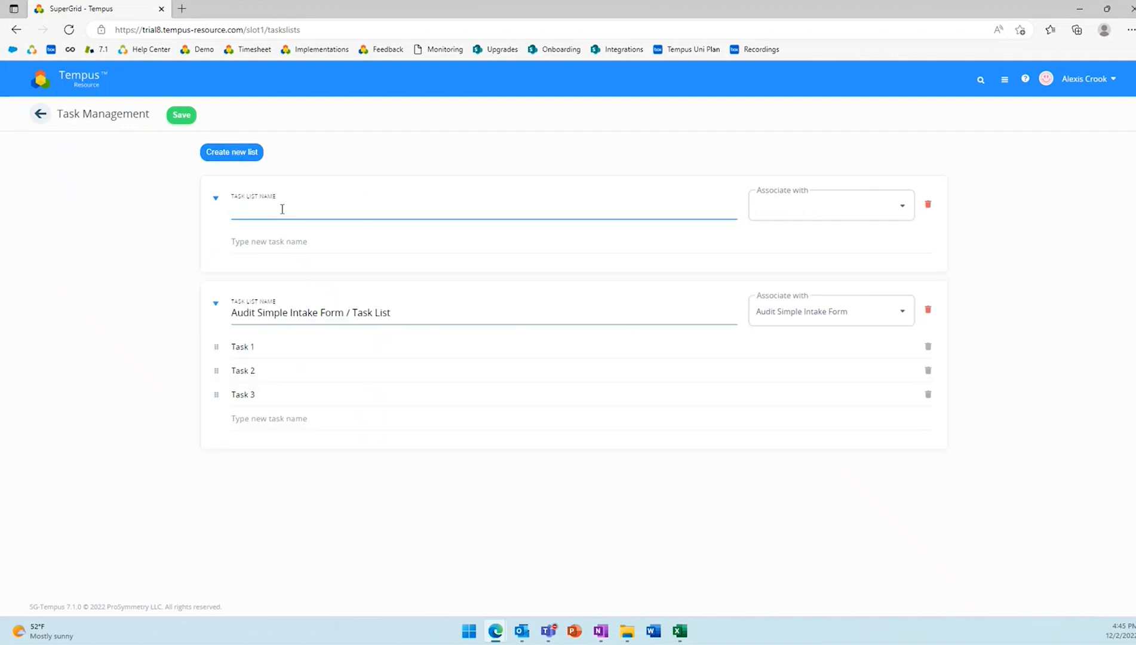
{"action": "type", "text": "Regular Project / TAsk"}
{"action": "key", "text": "BackSpace"}
{"action": "key", "text": "BackSpace"}
{"action": "key", "text": "BackSpace"}
{"action": "key", "text": "BackSpace"}
{"action": "key", "text": "BackSpace"}
{"action": "type", "text": "Task List"}
Associate the new Regular Project / Task List with Regular Projects
{"action": "left_click", "coordinate": [853, 210]}
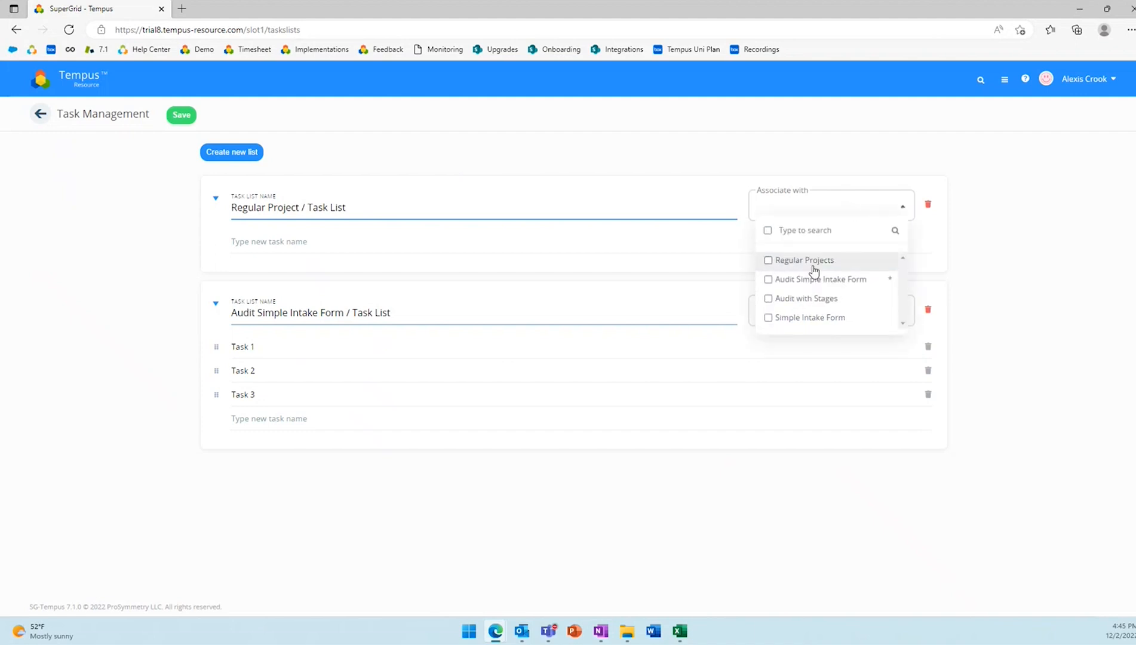
{"action": "left_click", "coordinate": [814, 263]}
{"action": "left_click", "coordinate": [1013, 231]}
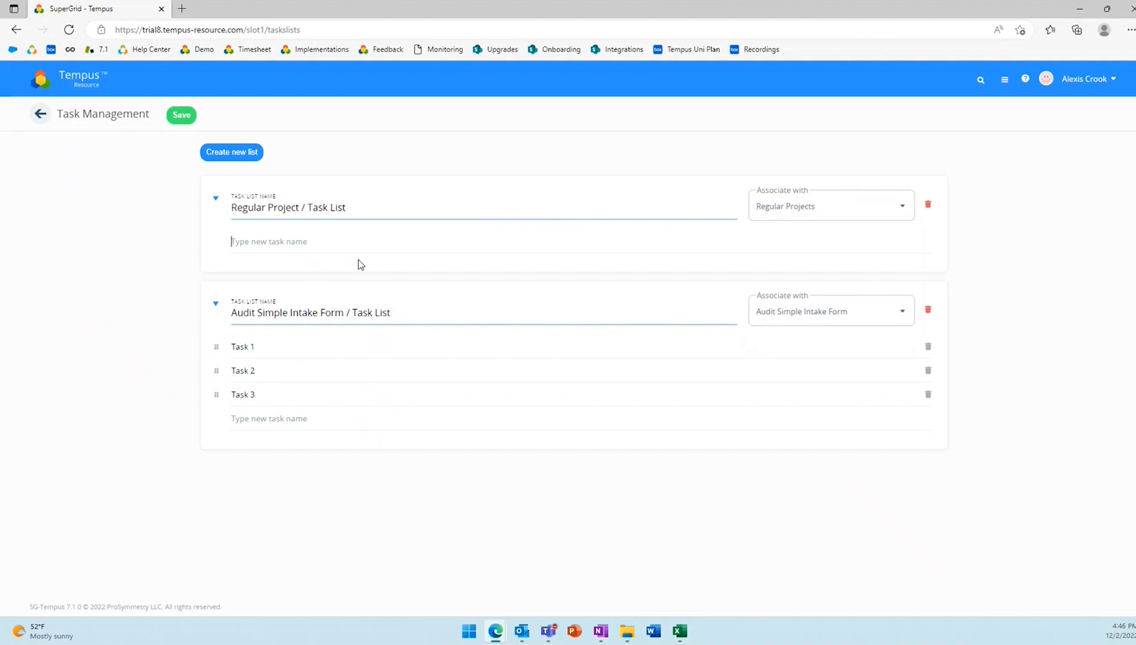
Add Task 1, Task 2, Task 3, Task 4 and Task 5 to the Regular Project / Task List and save
{"action": "type", "text": "Task 1"}
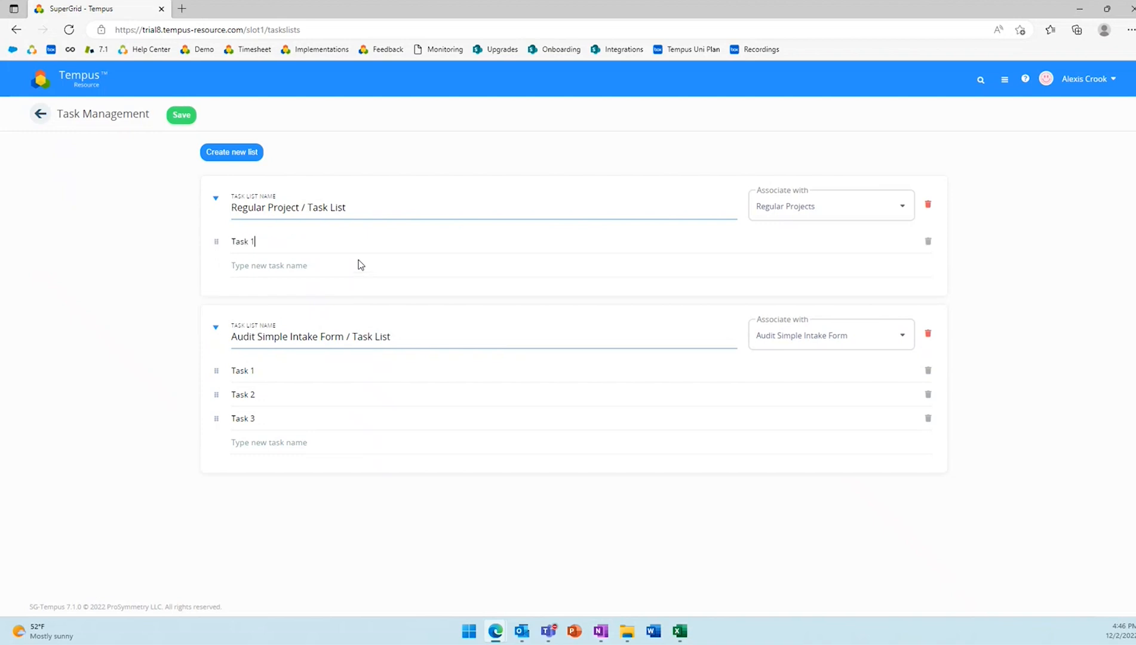
{"action": "type", "text": "Tas"}
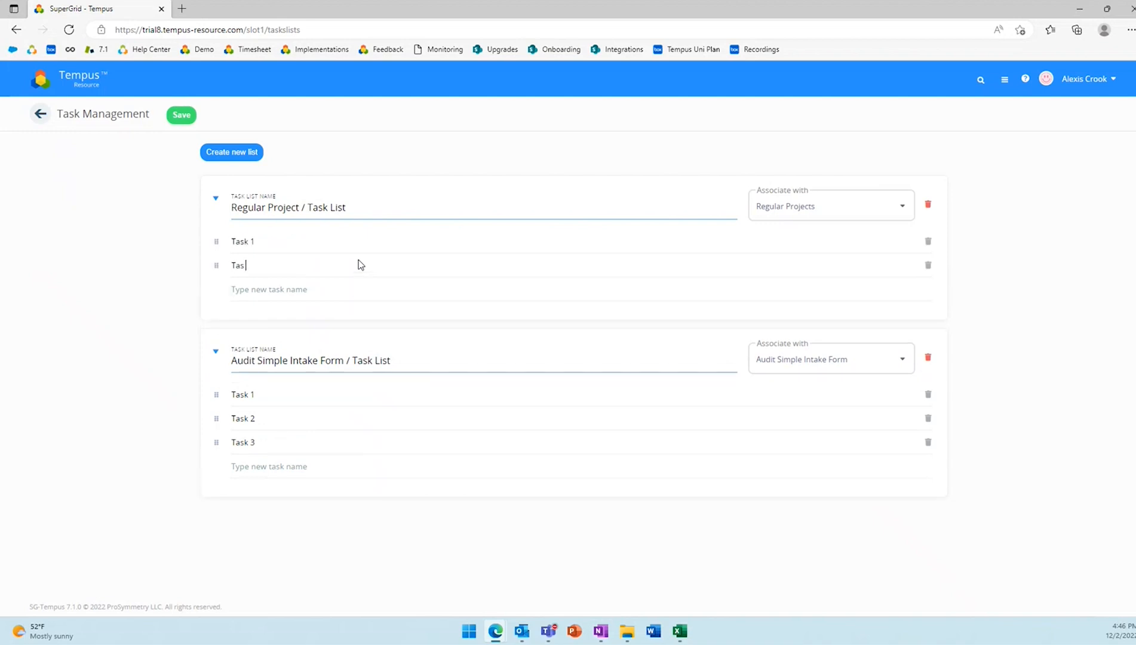
{"action": "type", "text": "k 2"}
{"action": "key", "text": "Return"}
{"action": "type", "text": "Task 3"}
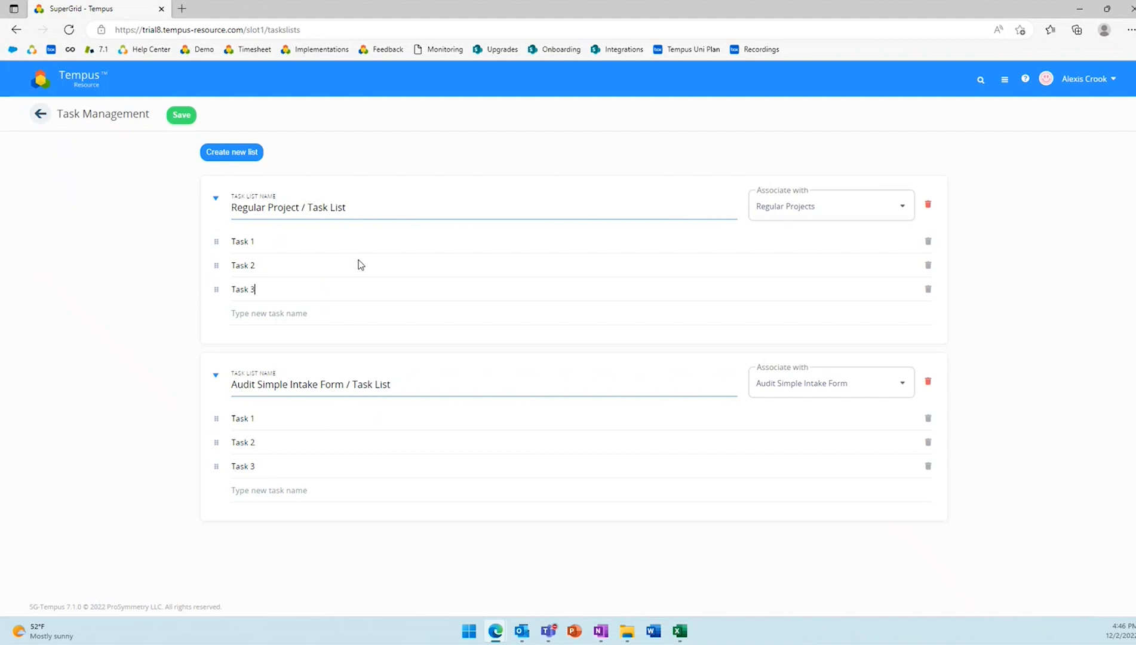
{"action": "key", "text": "Return"}
{"action": "type", "text": "Task 4"}
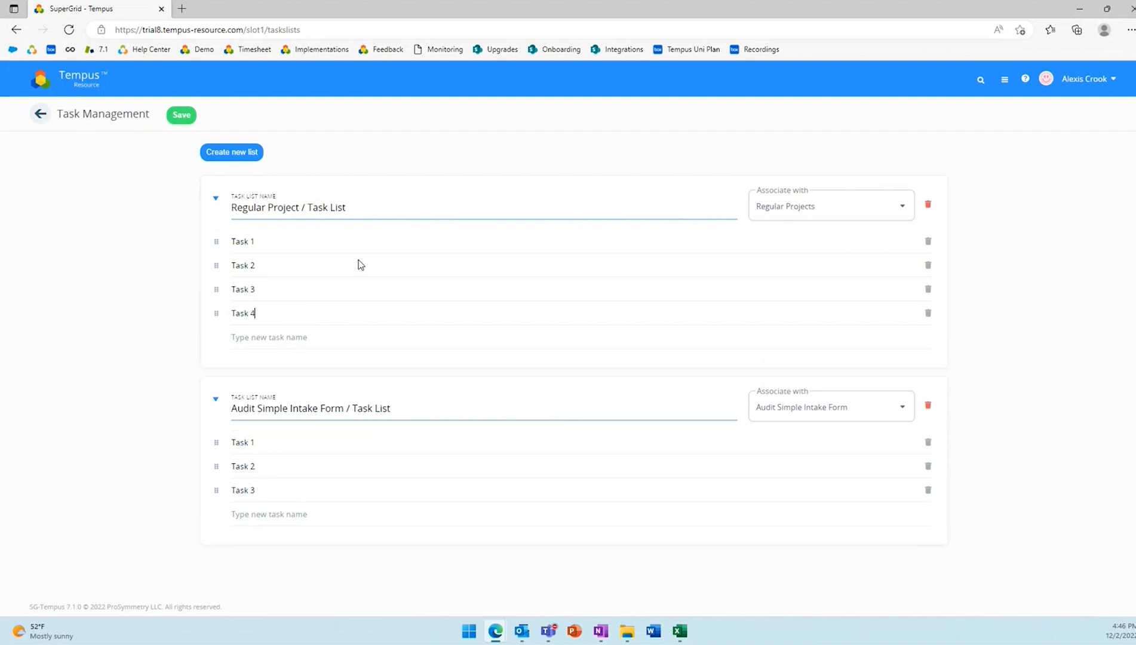
{"action": "key", "text": "Return"}
{"action": "type", "text": "Task 5"}
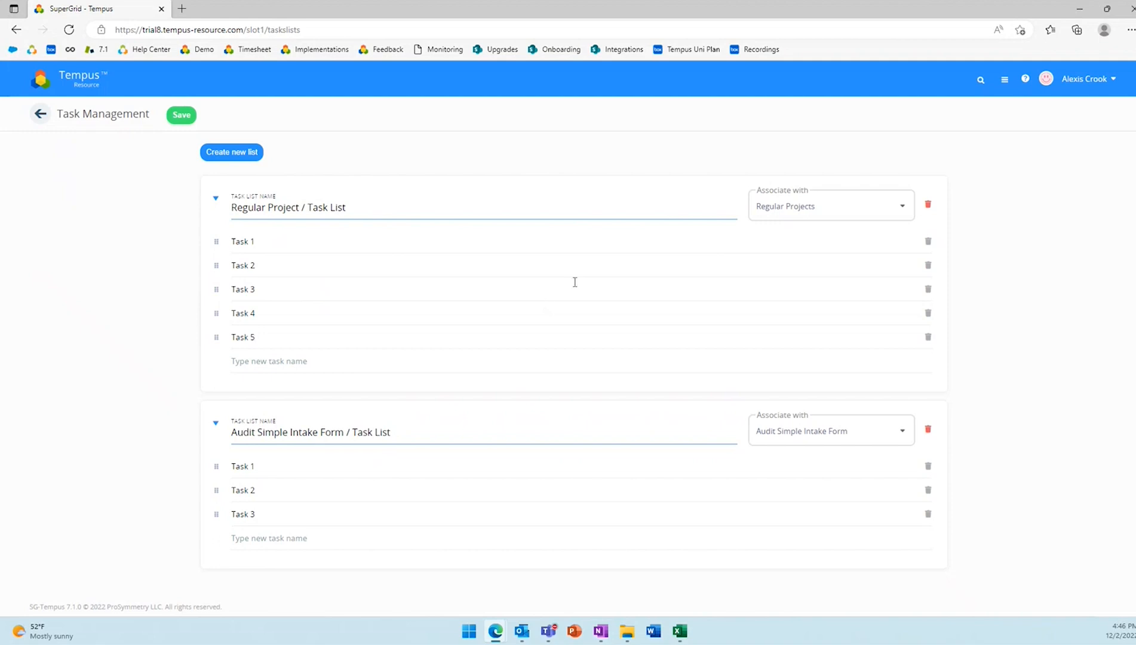
{"action": "left_click", "coordinate": [181, 115]}
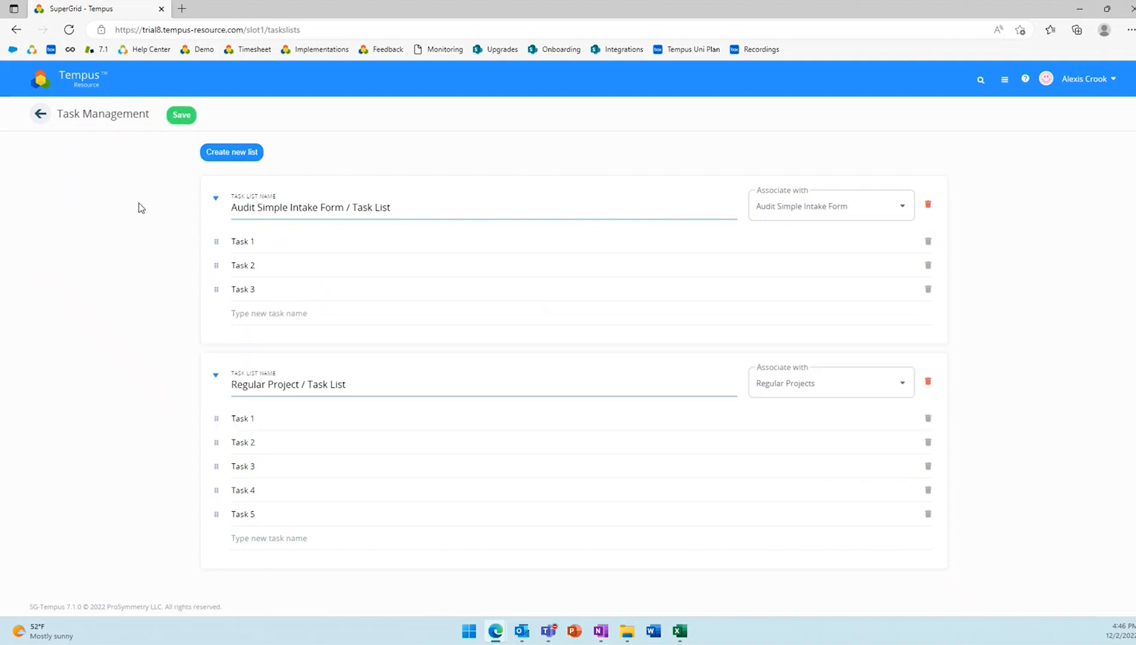
Start a new regular project in Project Management and name it "2023 Projects / Task Demo"
{"action": "left_click", "coordinate": [82, 83]}
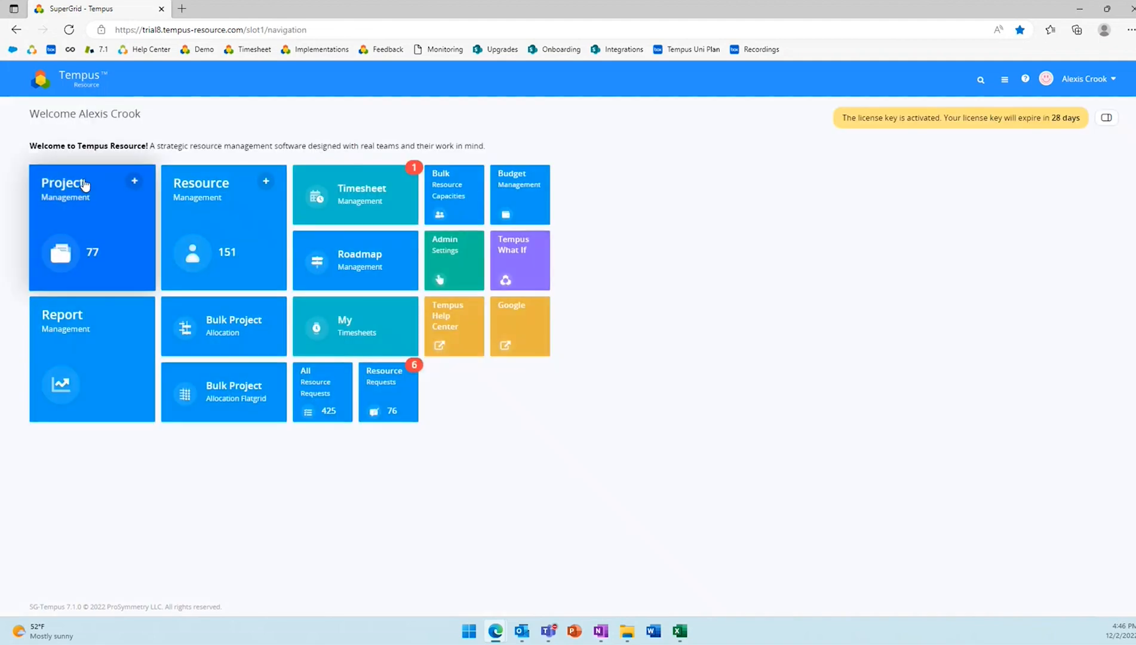
{"action": "left_click", "coordinate": [89, 212]}
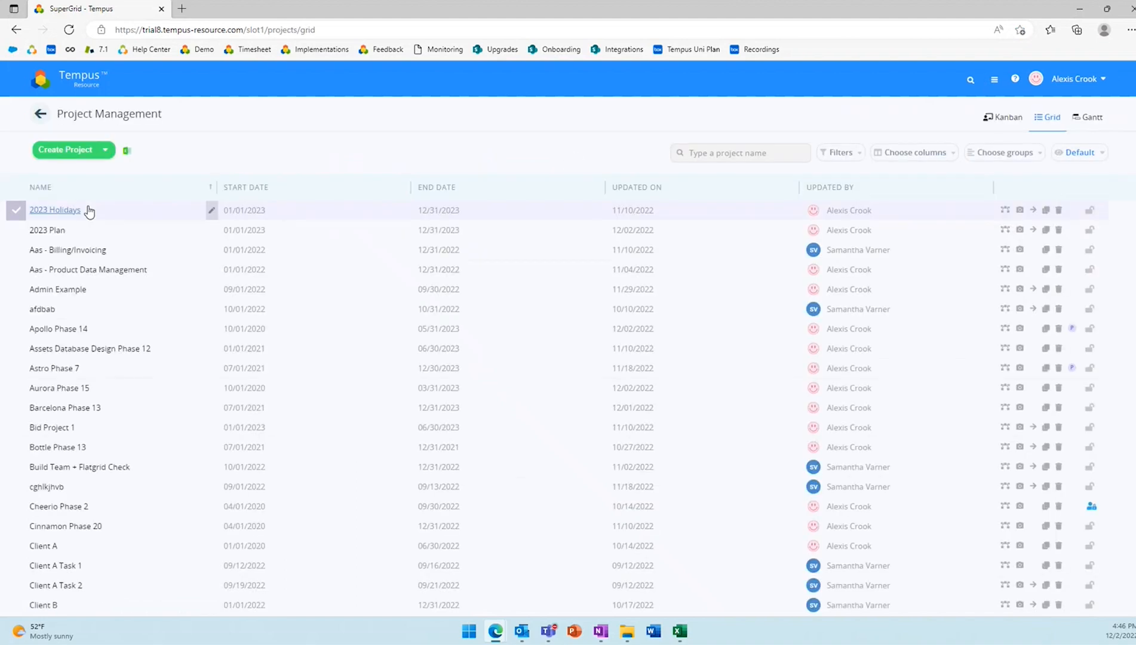
{"action": "left_click", "coordinate": [85, 151]}
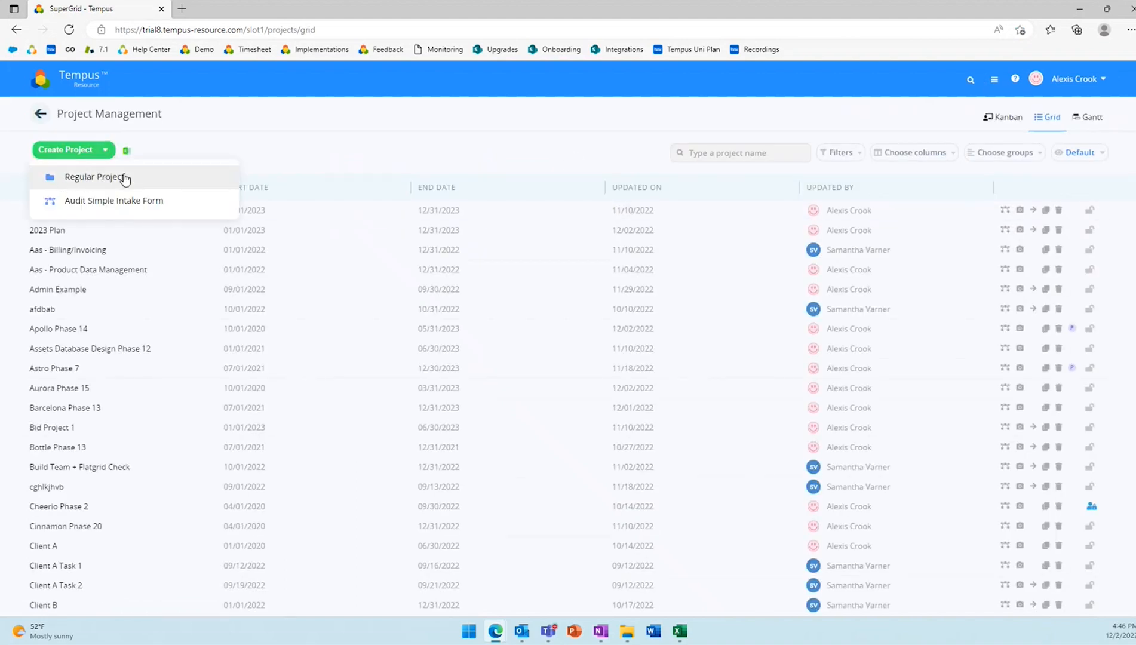
{"action": "left_click", "coordinate": [104, 177]}
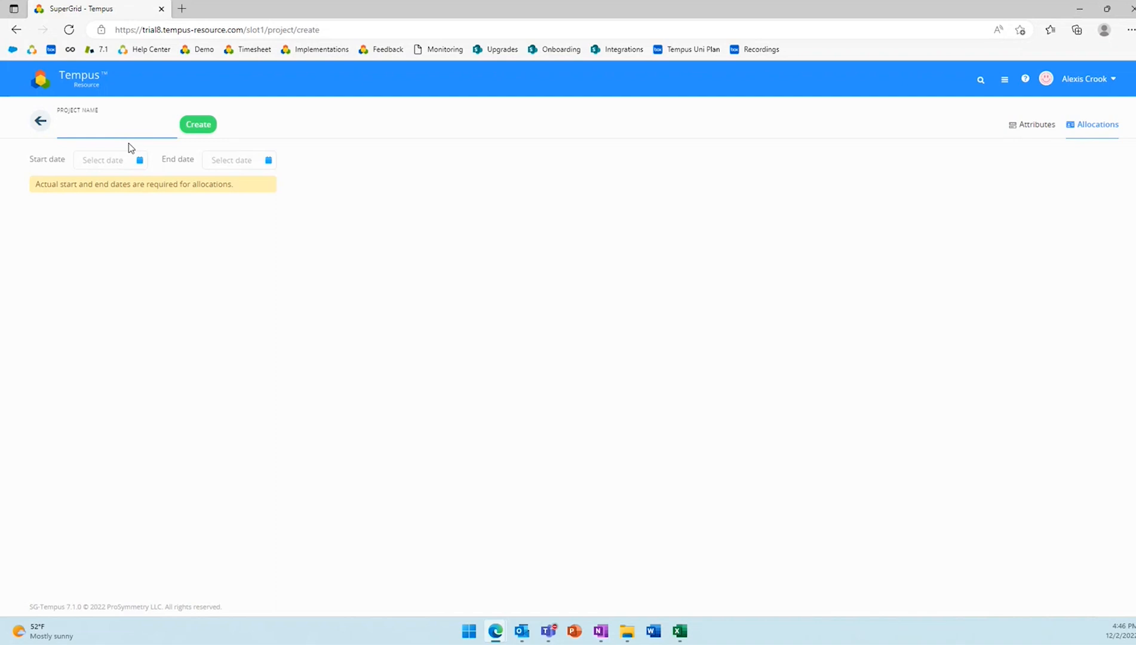
{"action": "type", "text": "2023 Projects / Task Demo"}
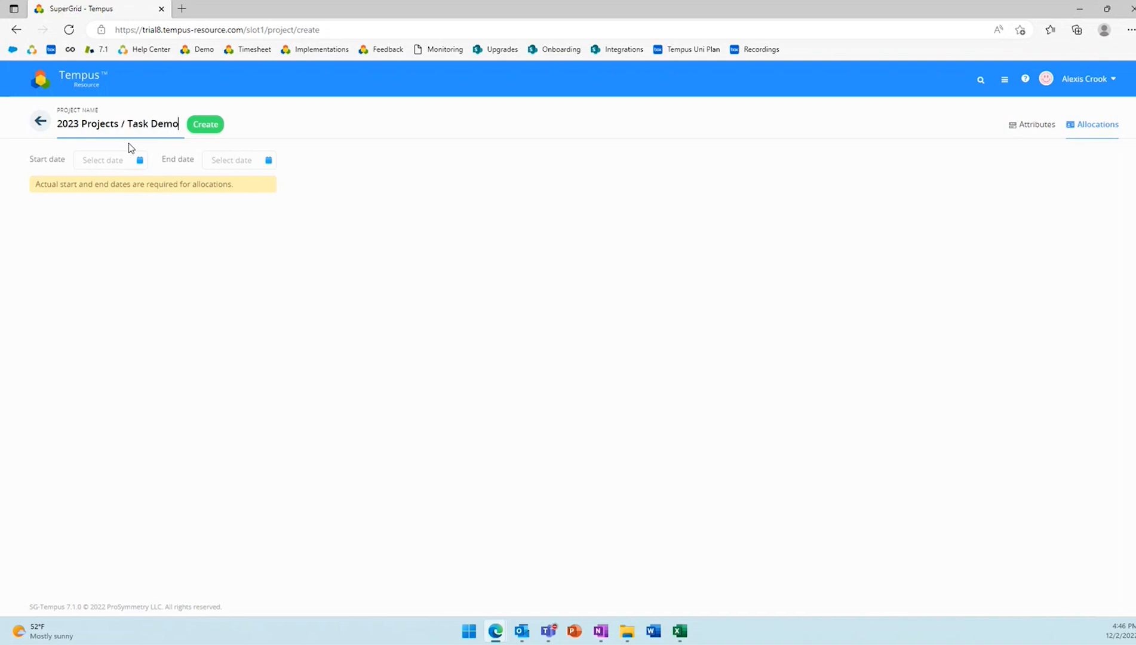
Set the project's start date to 01/01/2023 and end date to 07/31/2023, and create the project
{"action": "left_click", "coordinate": [120, 158]}
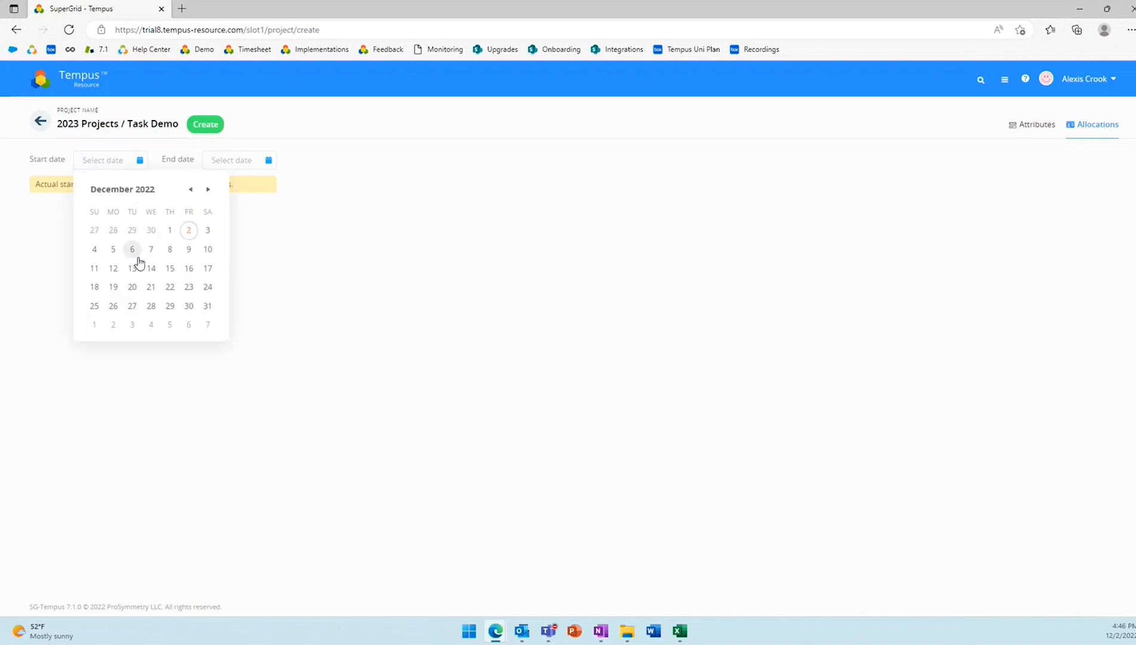
{"action": "left_click", "coordinate": [208, 189]}
{"action": "left_click", "coordinate": [94, 230]}
{"action": "left_click", "coordinate": [225, 158]}
{"action": "left_click", "coordinate": [337, 189]}
{"action": "left_click", "coordinate": [337, 190]}
{"action": "left_click", "coordinate": [337, 190]}
{"action": "left_click", "coordinate": [337, 189]}
{"action": "left_click", "coordinate": [337, 189]}
{"action": "left_click", "coordinate": [337, 190]}
{"action": "left_click", "coordinate": [336, 189]}
{"action": "left_click", "coordinate": [242, 325]}
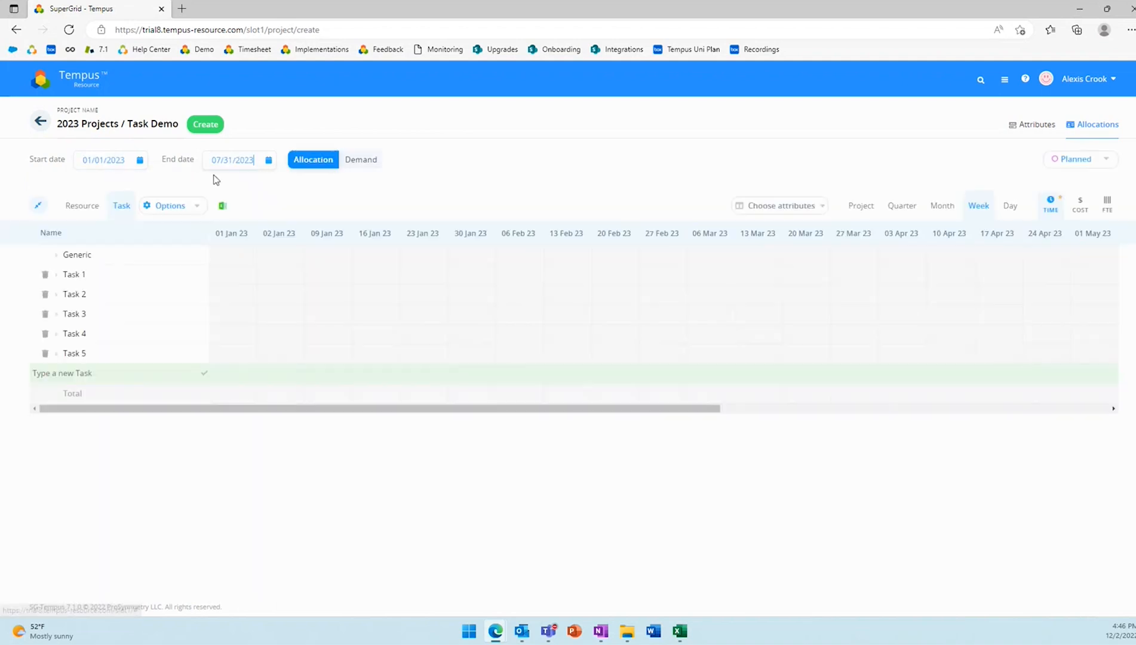
{"action": "left_click", "coordinate": [203, 126]}
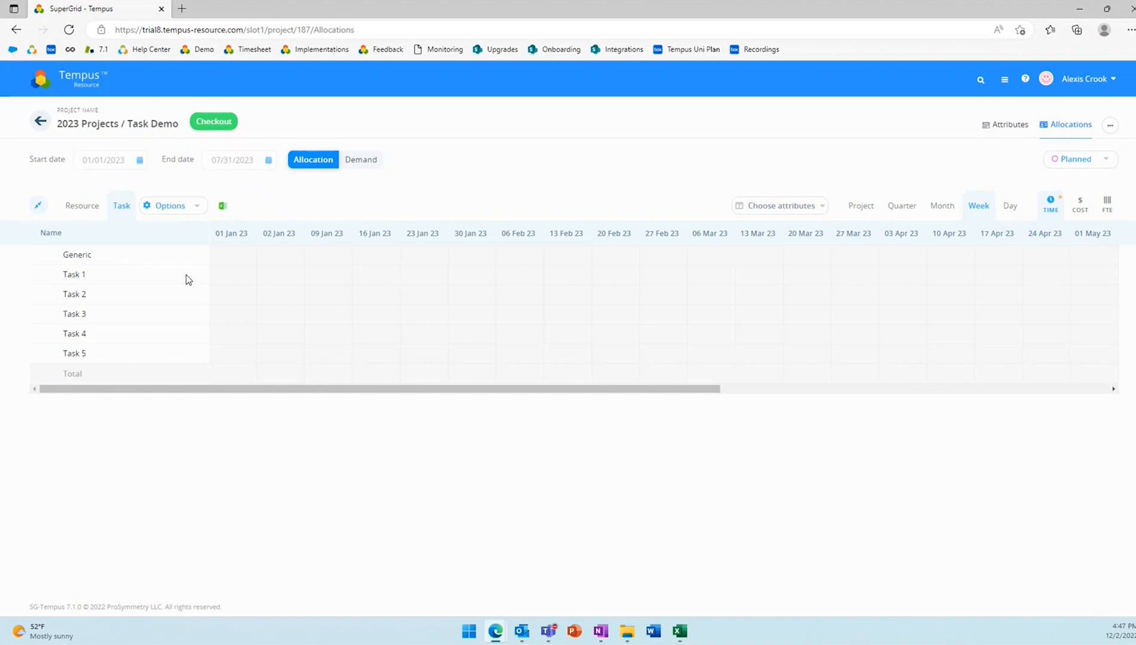
Duplicate the browser tab and expand the Regular Project / Task List in the admin Task Management settings there
{"action": "right_click", "coordinate": [100, 7]}
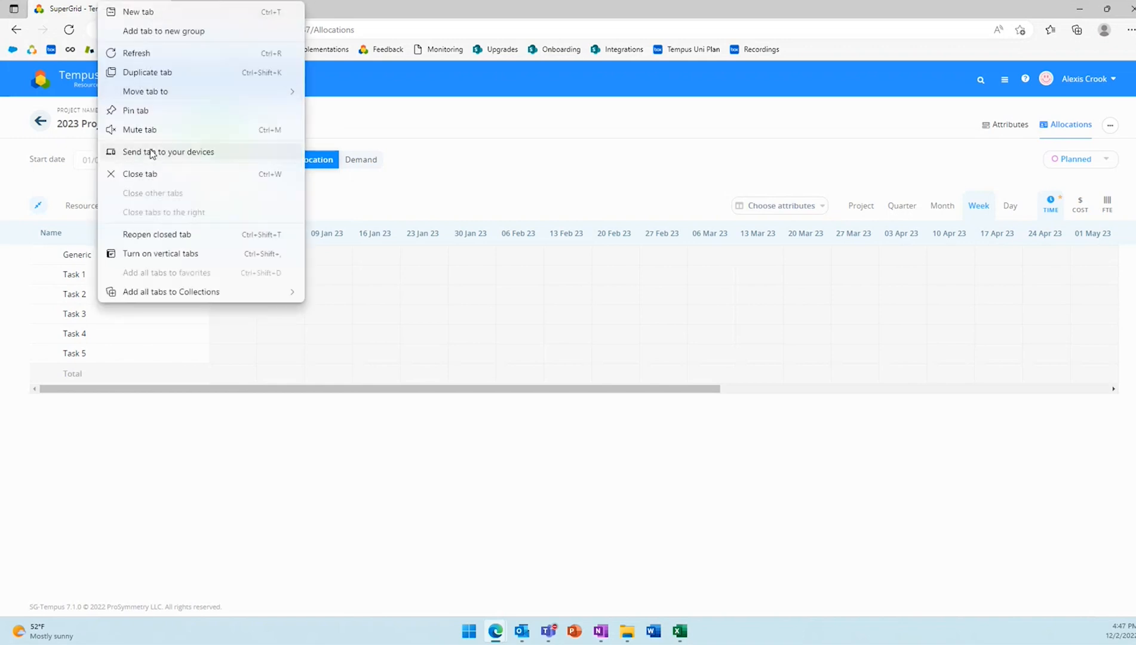
{"action": "left_click", "coordinate": [148, 72]}
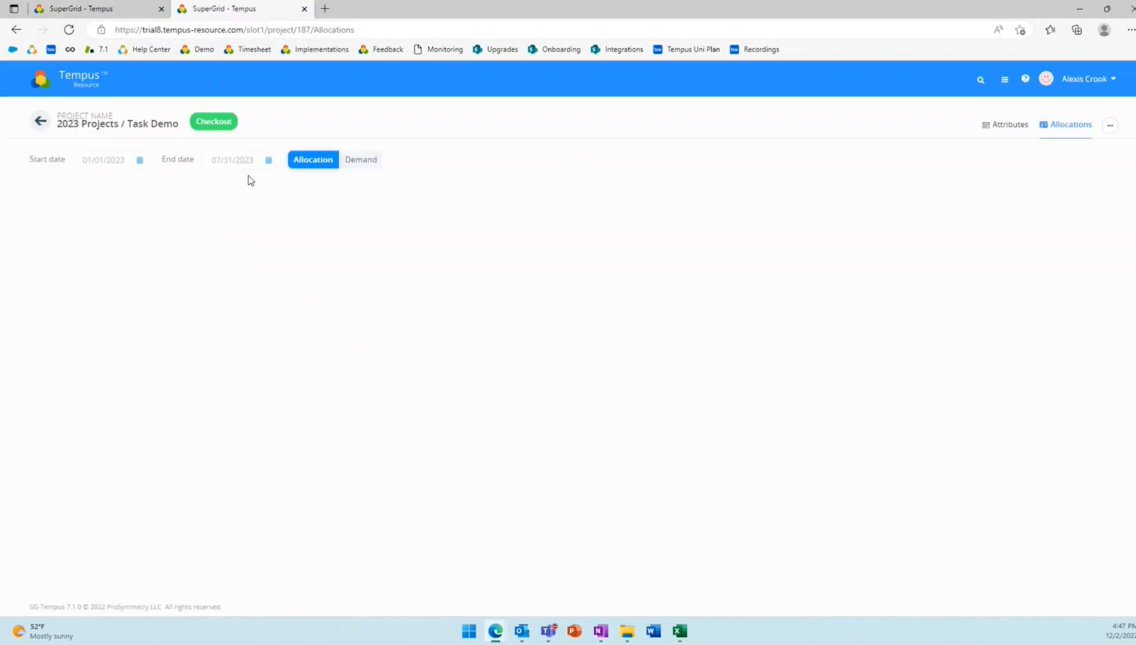
{"action": "left_click", "coordinate": [92, 89]}
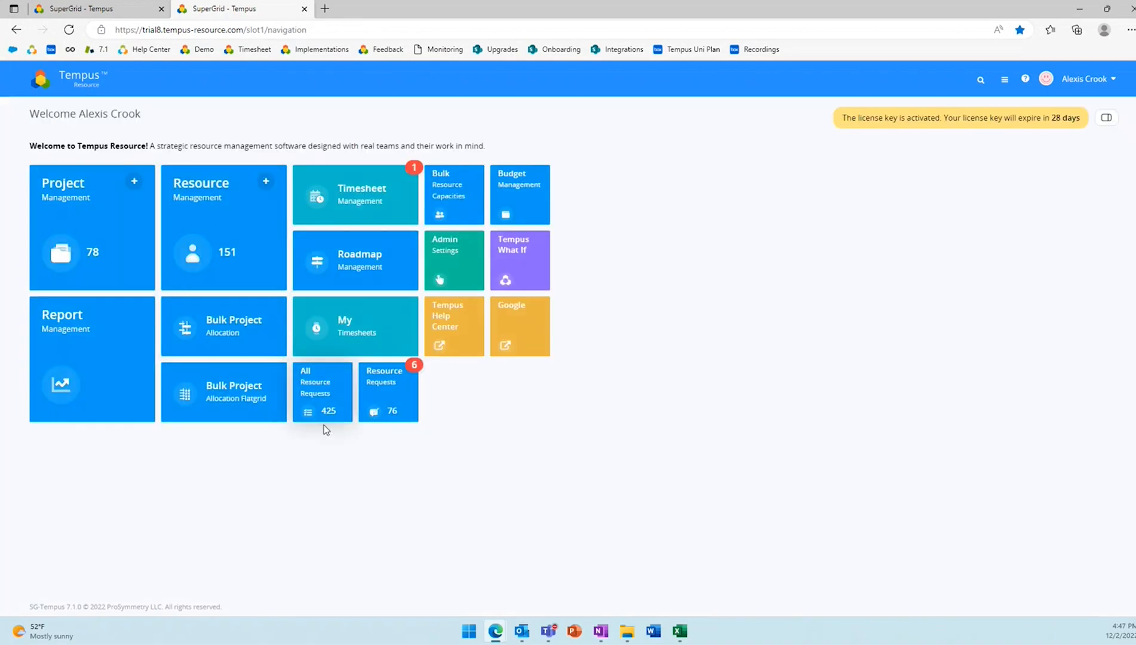
{"action": "left_click", "coordinate": [441, 290]}
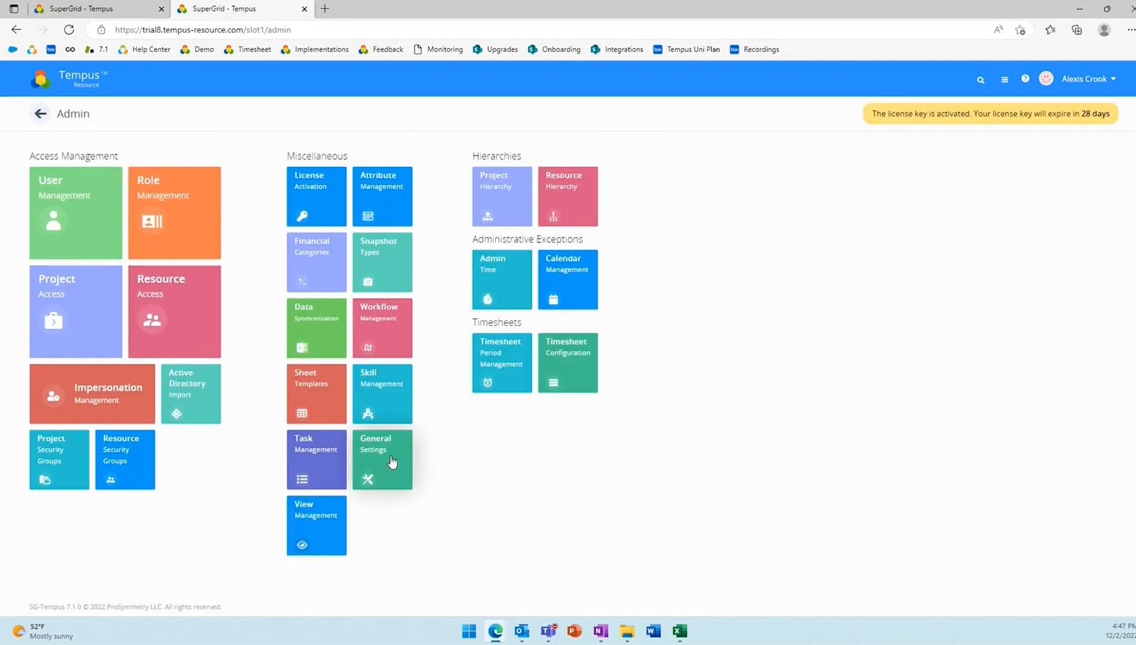
{"action": "left_click", "coordinate": [385, 465]}
{"action": "key", "text": "alt+Left"}
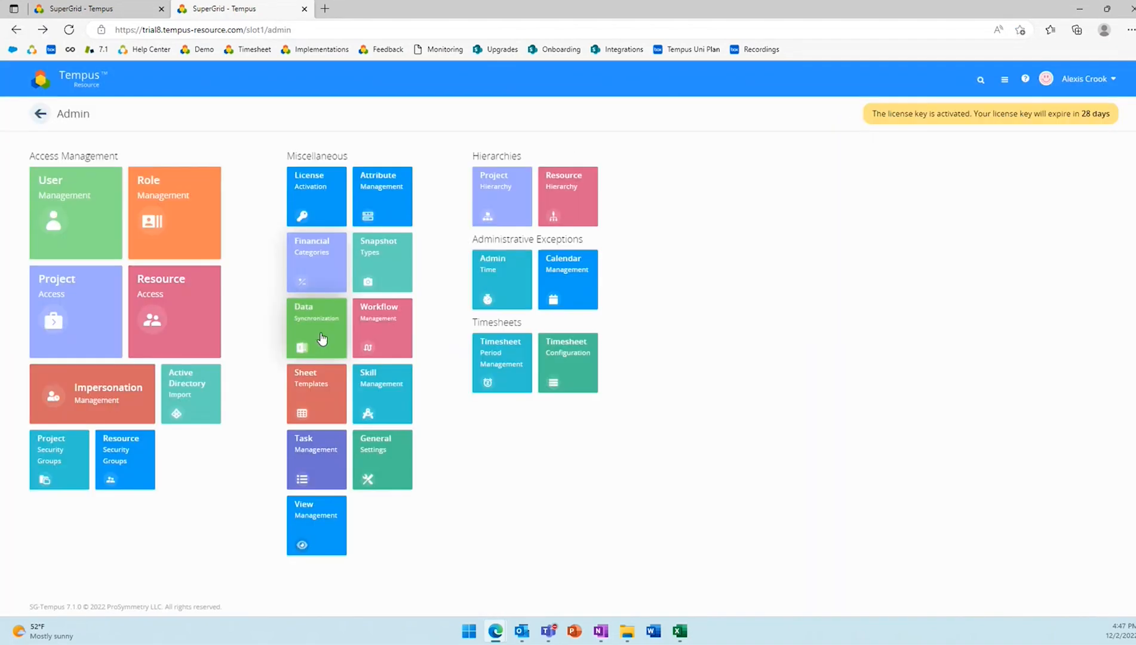
{"action": "left_click", "coordinate": [326, 467]}
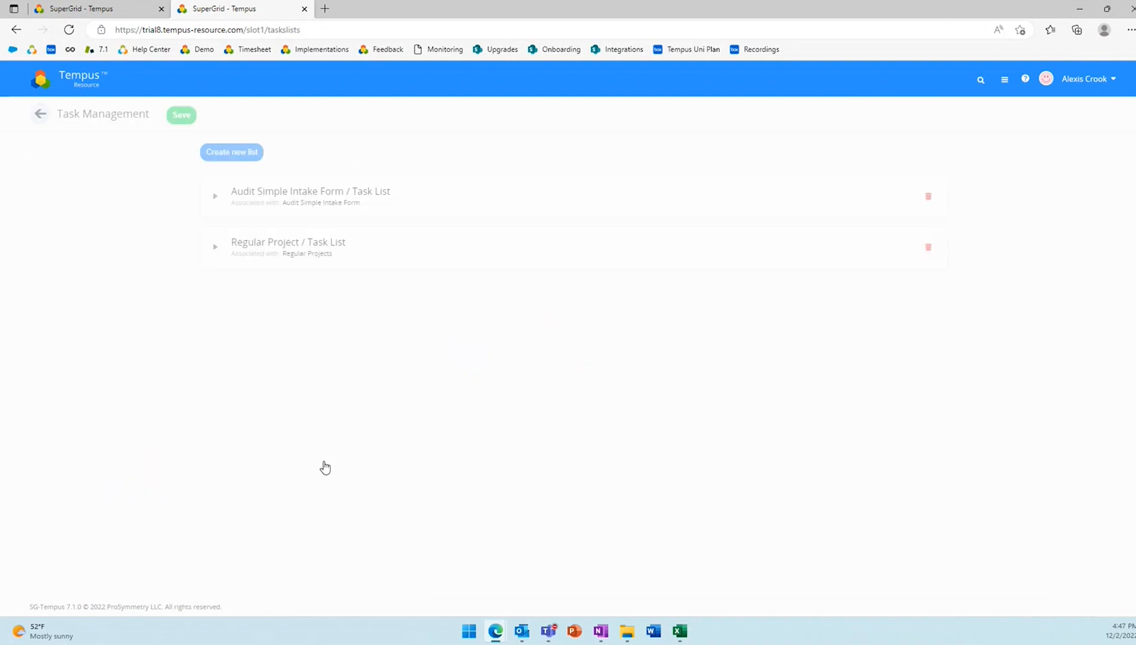
{"action": "left_click", "coordinate": [216, 253]}
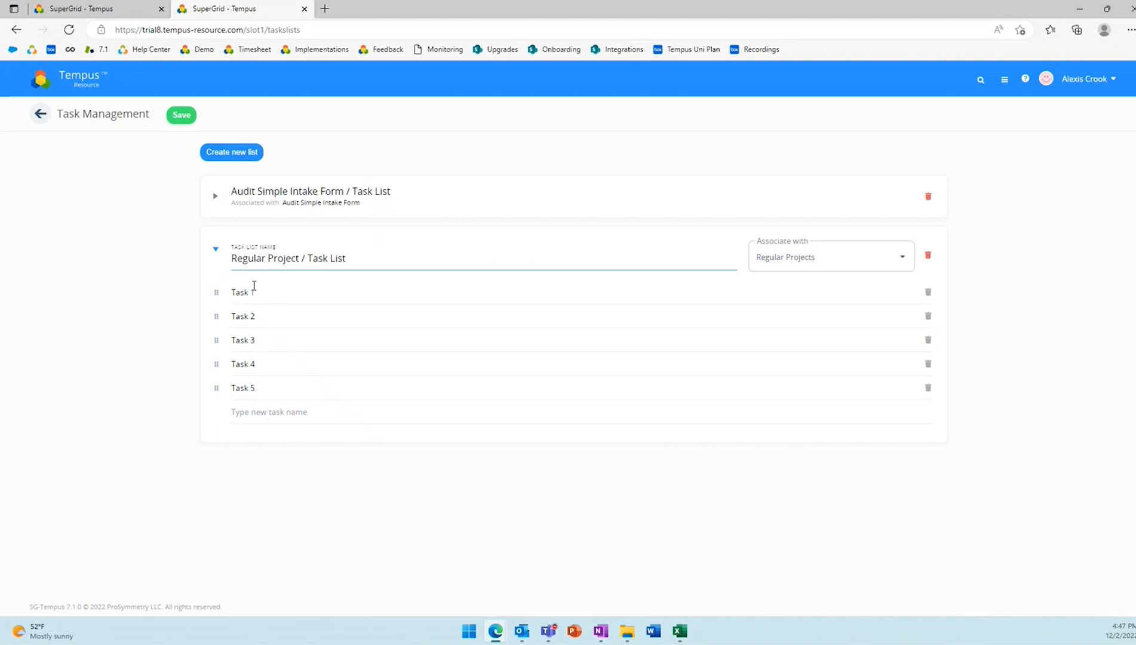
Delete Task 5 and Task 4 from the Regular Project / Task List and save
{"action": "left_click", "coordinate": [929, 388]}
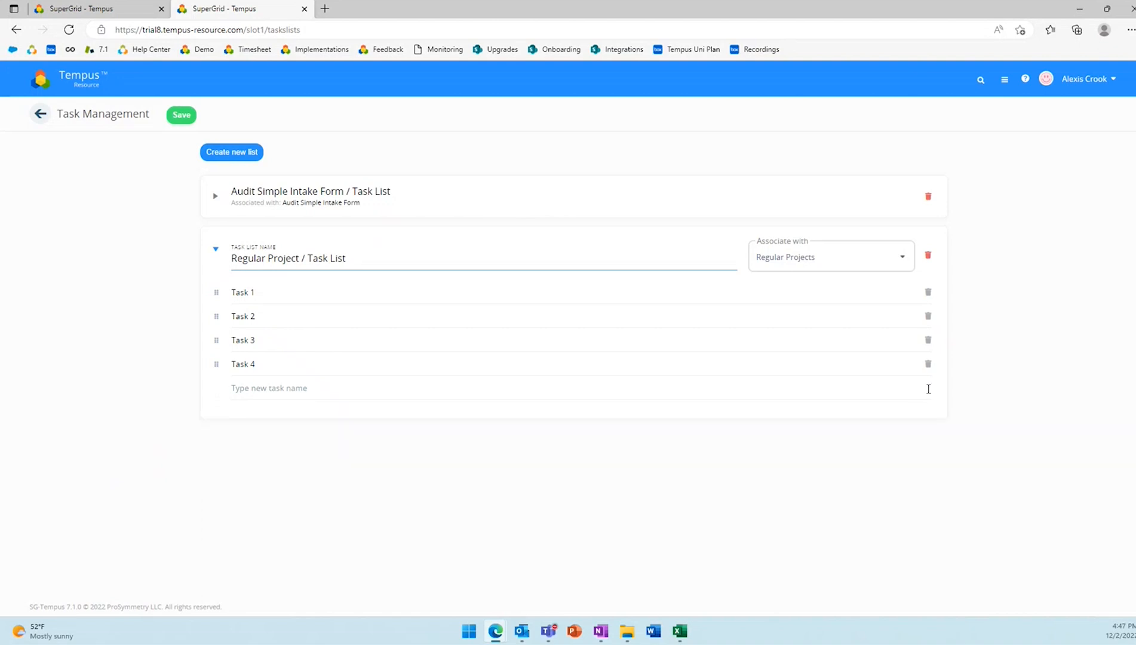
{"action": "left_click", "coordinate": [928, 365]}
{"action": "left_click", "coordinate": [180, 115]}
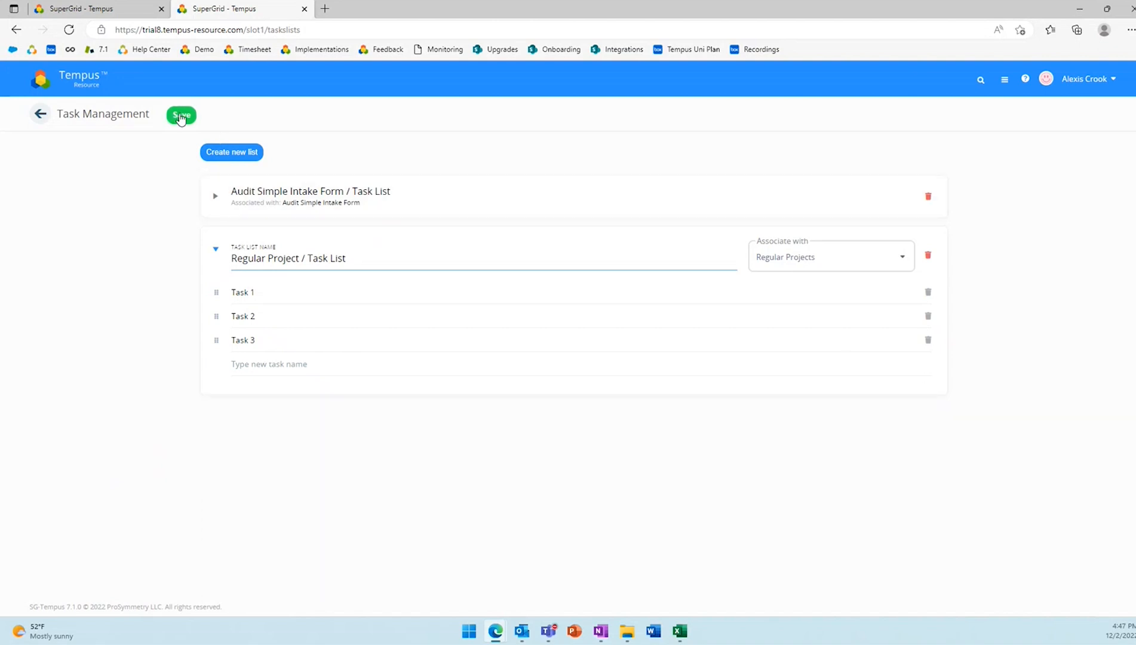
Check the tasks in the 2023 Projects / Task Demo allocations and return to Task Management
{"action": "left_click", "coordinate": [132, 9]}
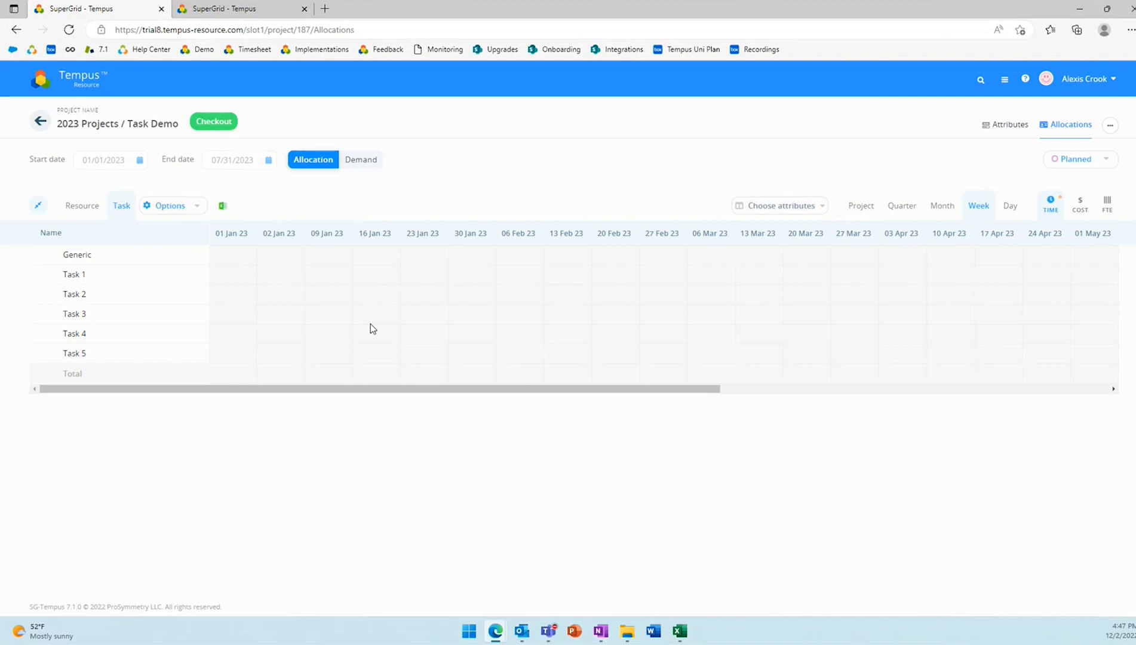
{"action": "left_click", "coordinate": [233, 9]}
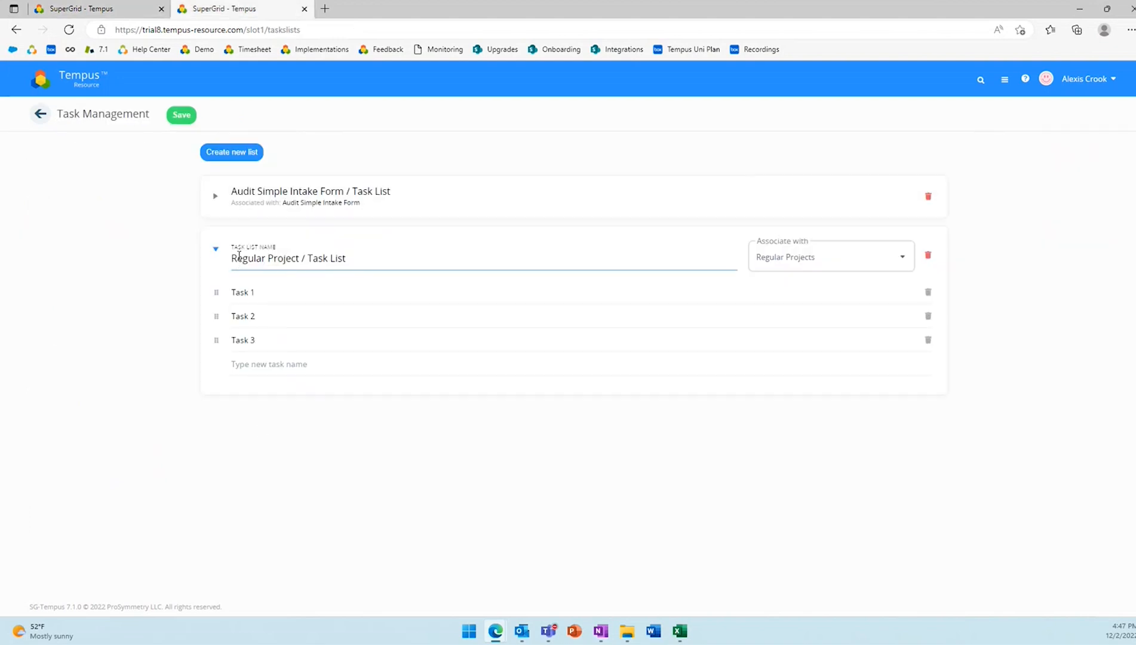